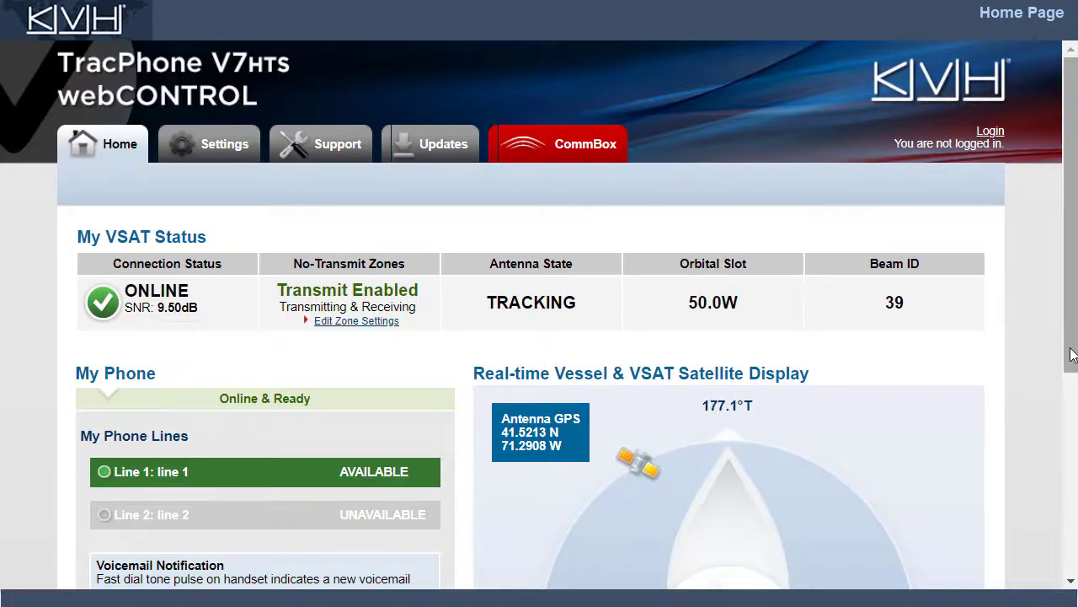
scroll(1072, 353, "down", 2)
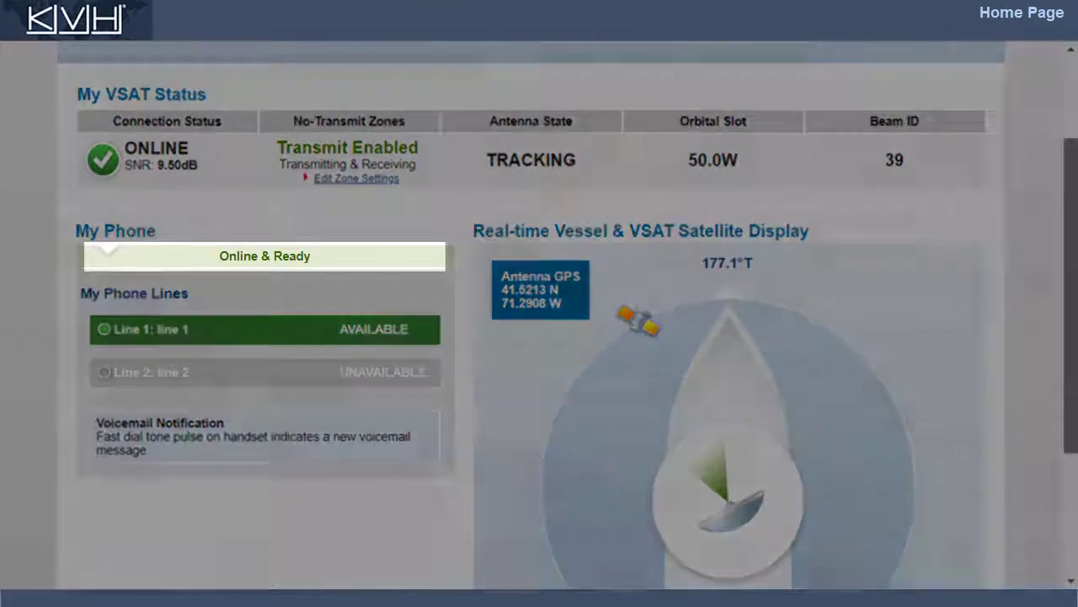
scroll(566, 316, "down", 2)
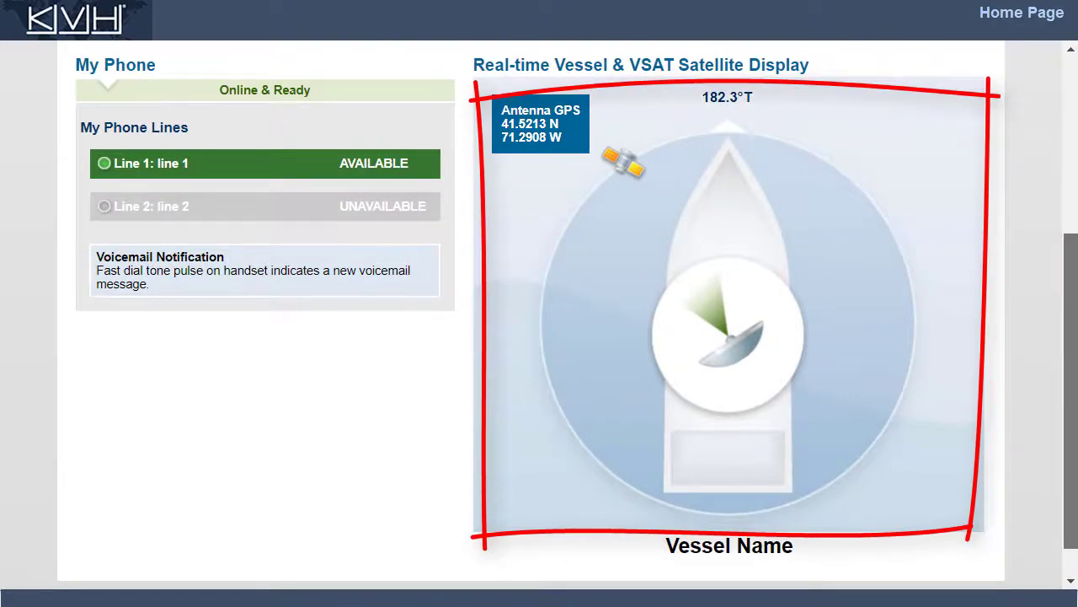
scroll(1048, 383, "up", 3)
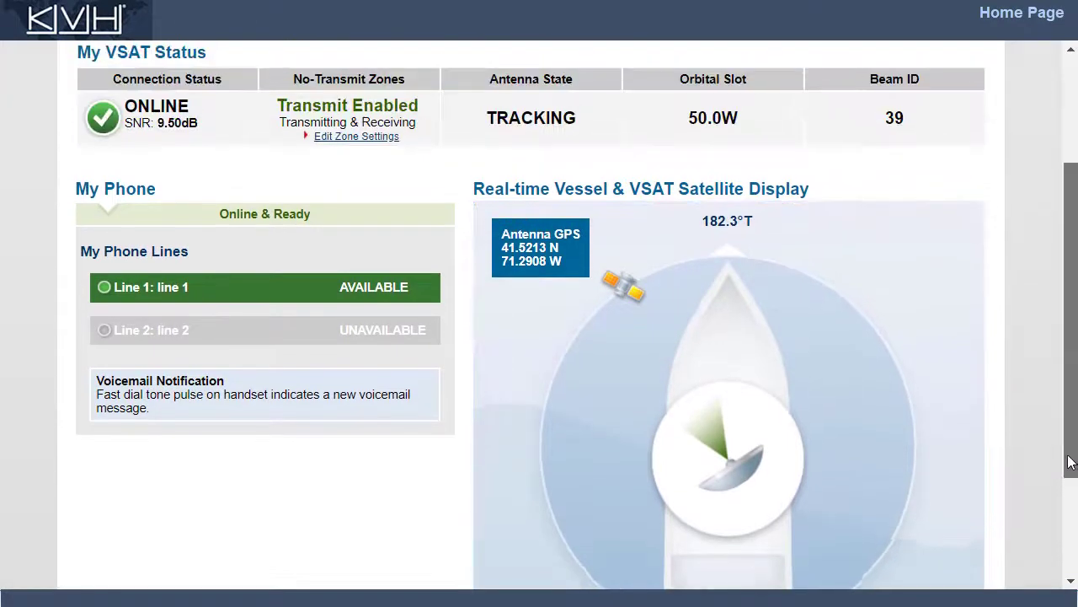
scroll(1036, 346, "up", 1)
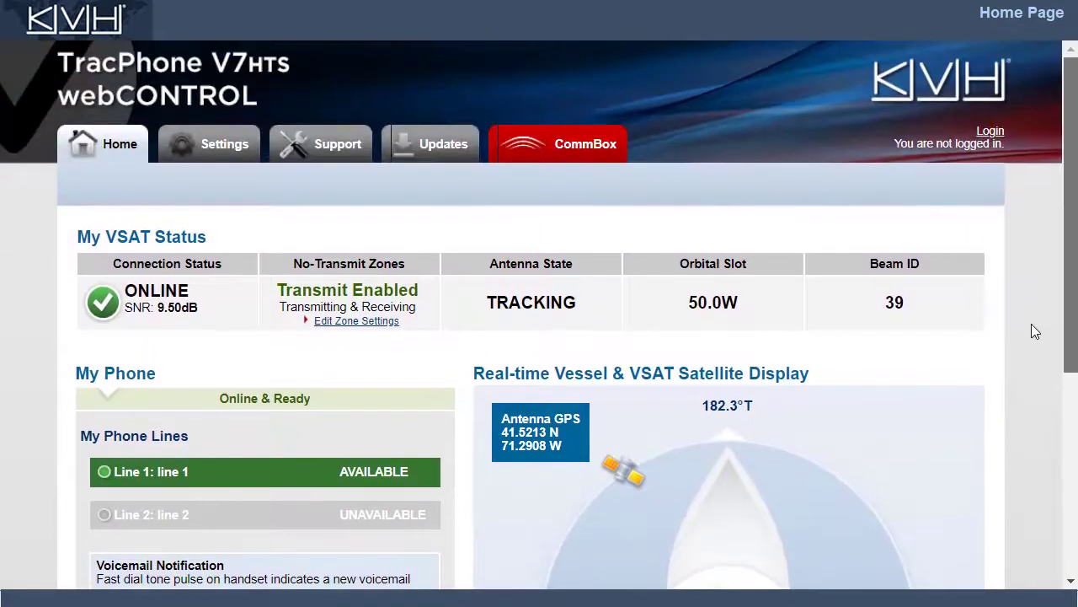
Step: Open Network Settings for editing by logging in with the administrator password
left_click(211, 147)
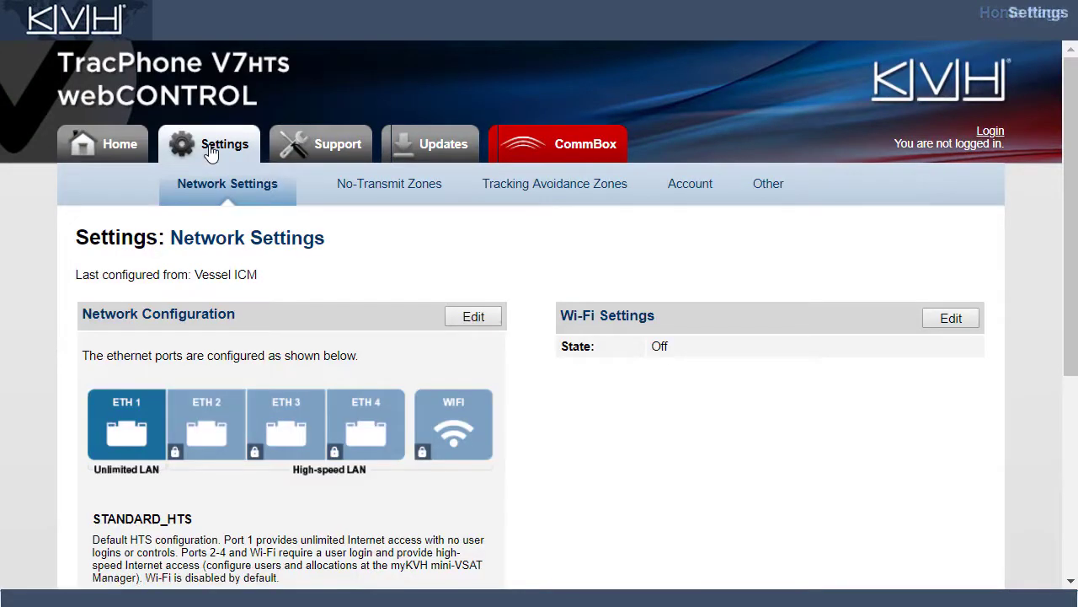
left_click(471, 315)
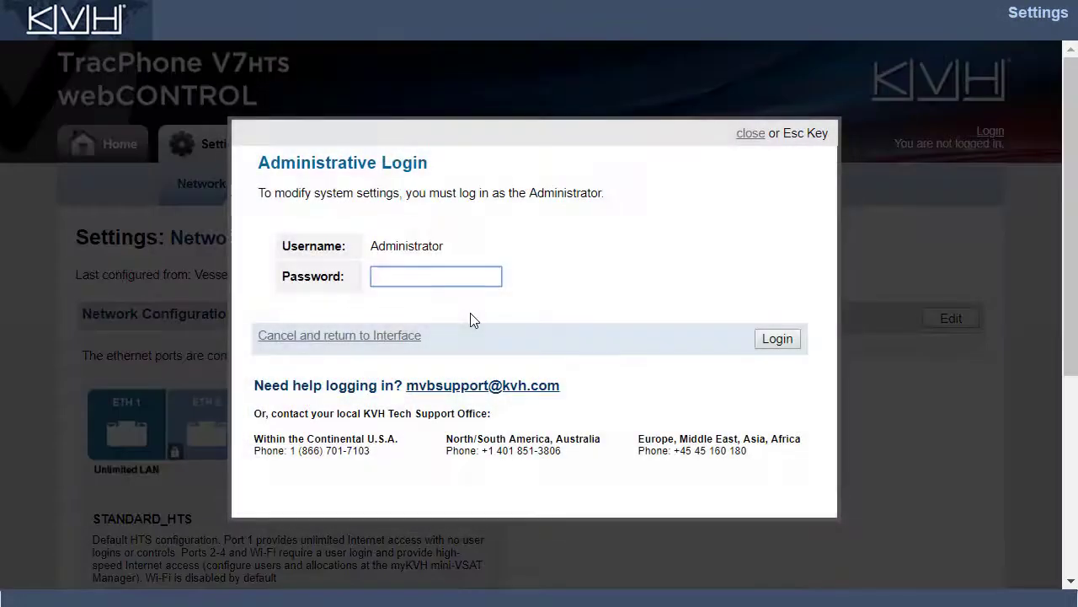
type("password")
left_click(776, 338)
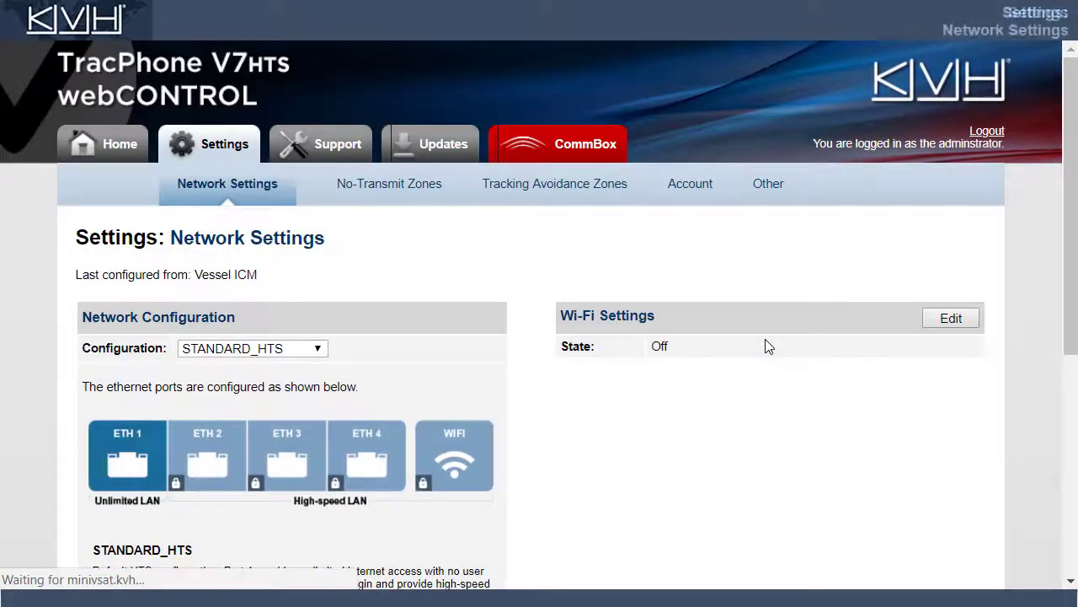
Step: Try the STATICIP_HTS and OPEN_ACCESS_HTS configurations, then cancel to keep STANDARD_HTS
scroll(1057, 339, "down", 2)
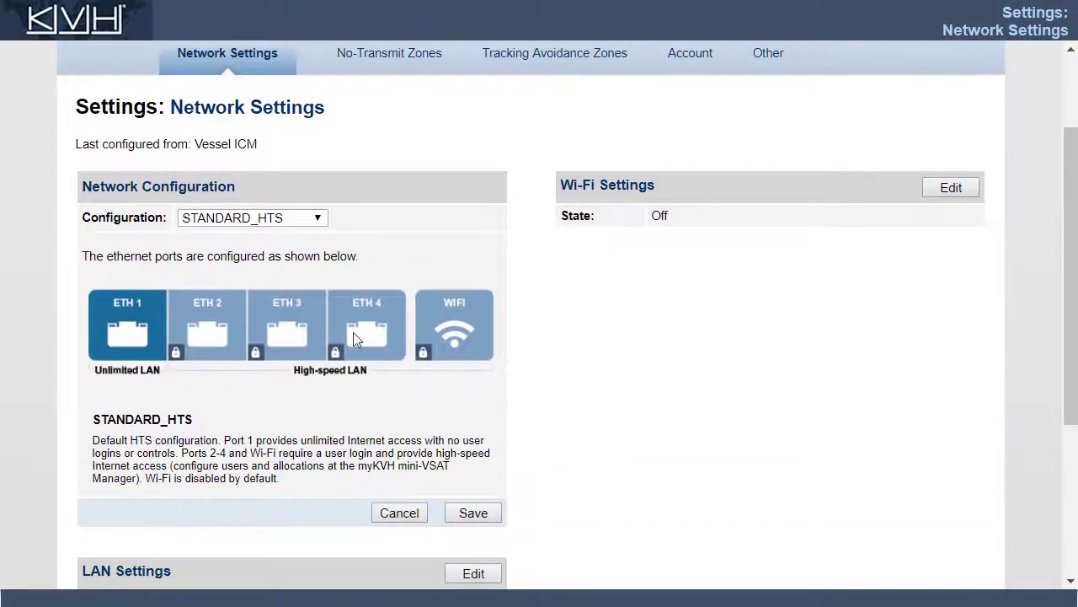
left_click(272, 218)
left_click(226, 250)
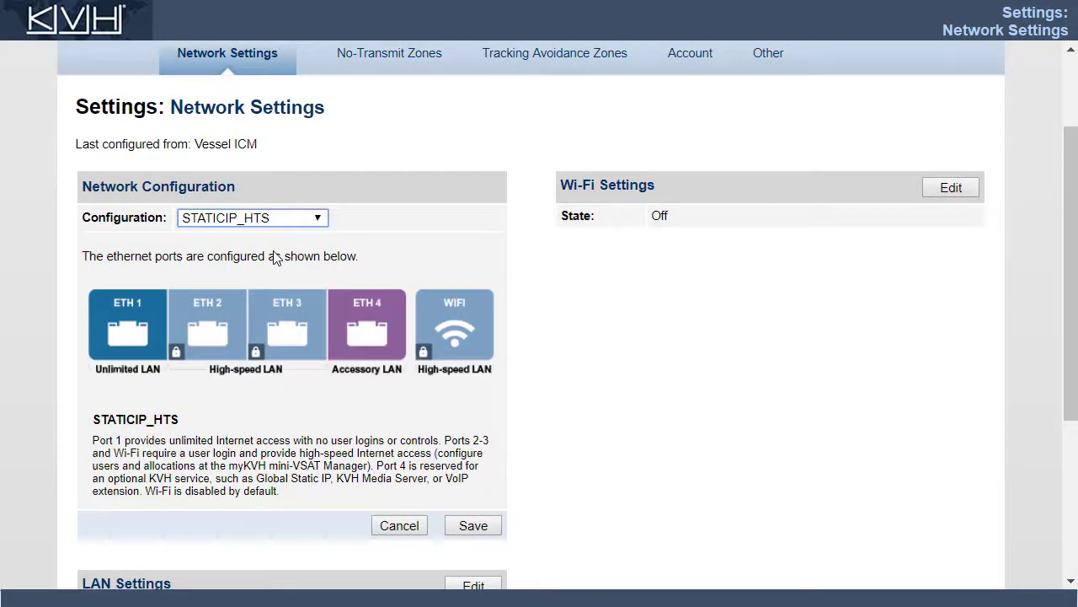
left_click(271, 218)
left_click(278, 267)
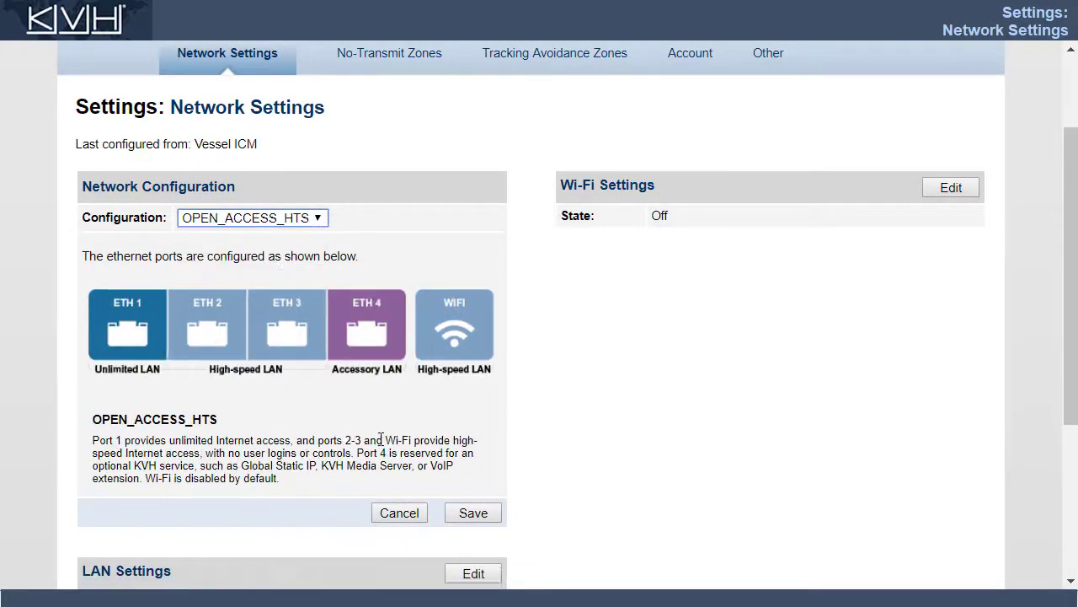
left_click(402, 513)
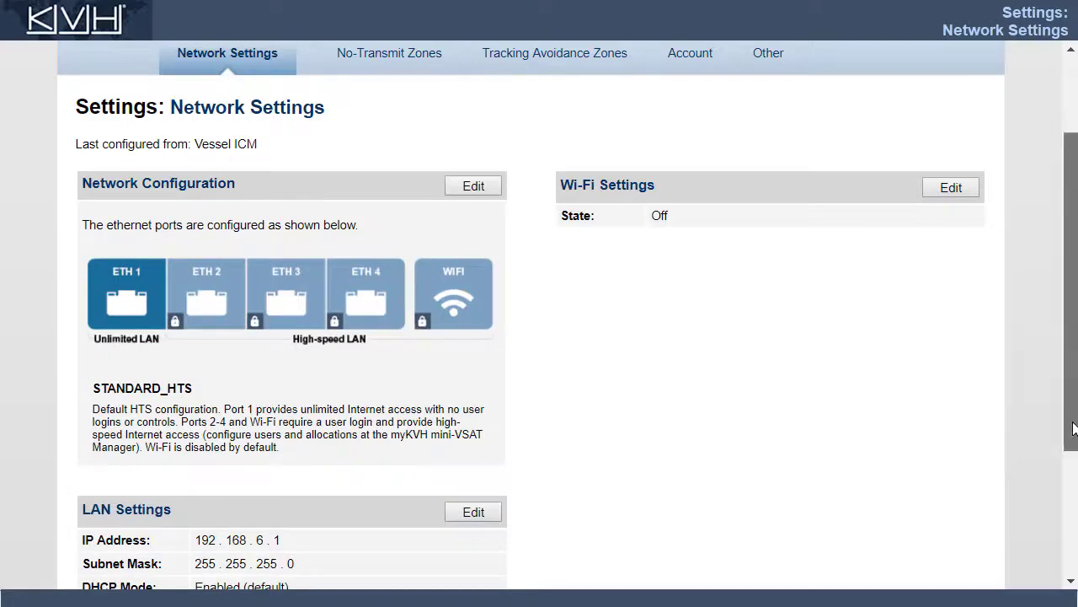
scroll(1064, 434, "down", 3)
left_click(474, 301)
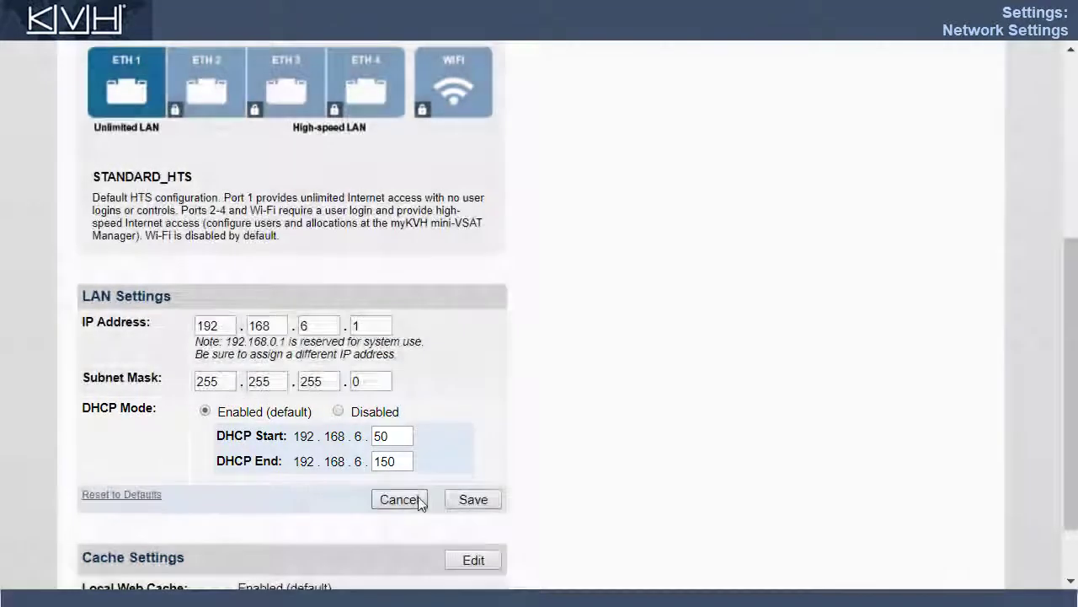
left_click(418, 499)
left_click(473, 484)
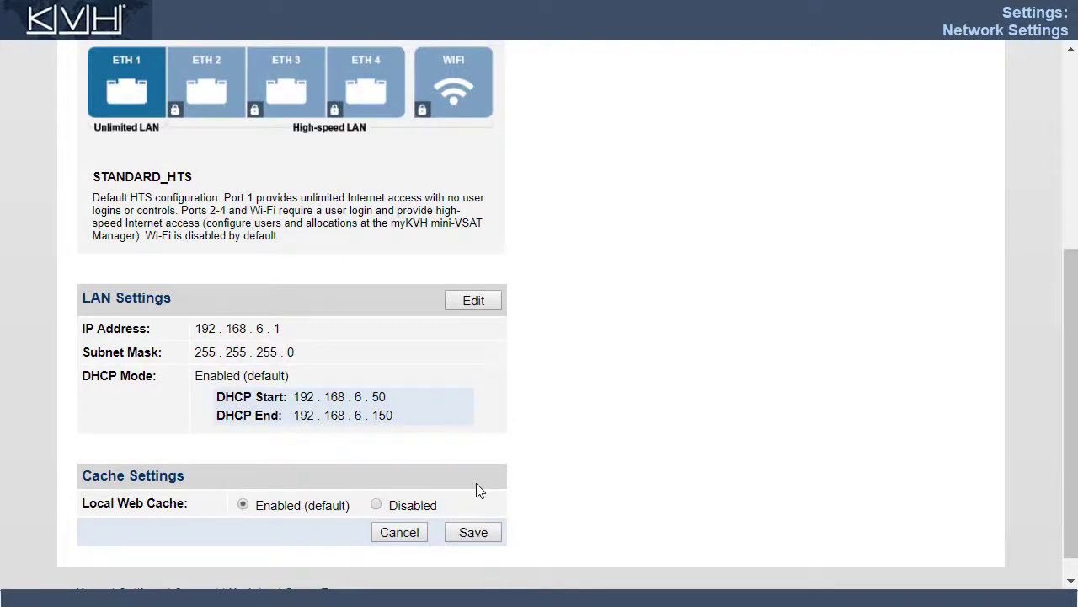
left_click(411, 536)
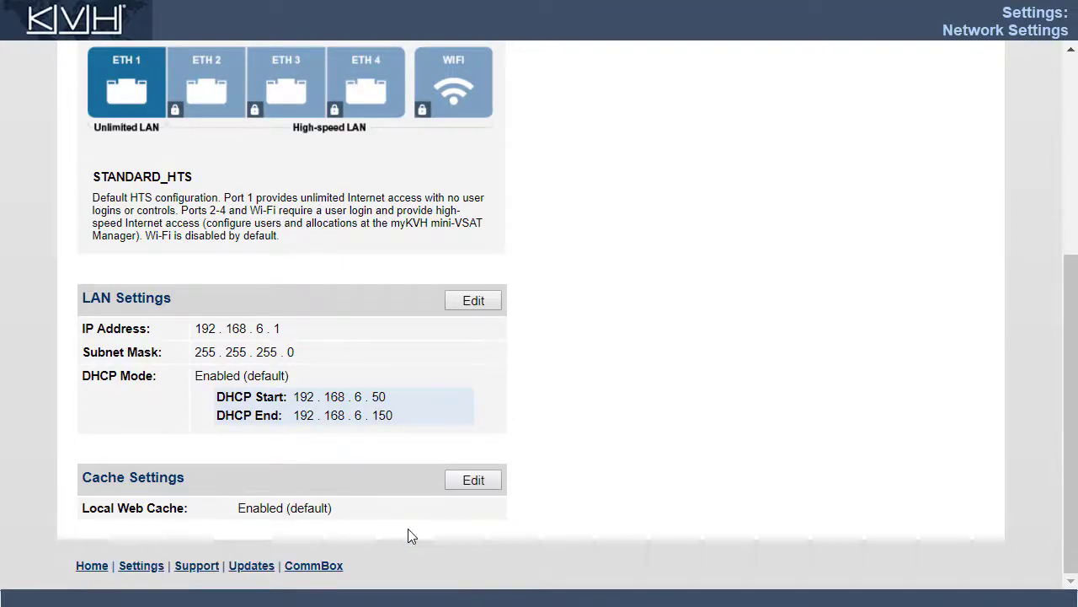
left_click_drag(1072, 506, 1060, 285)
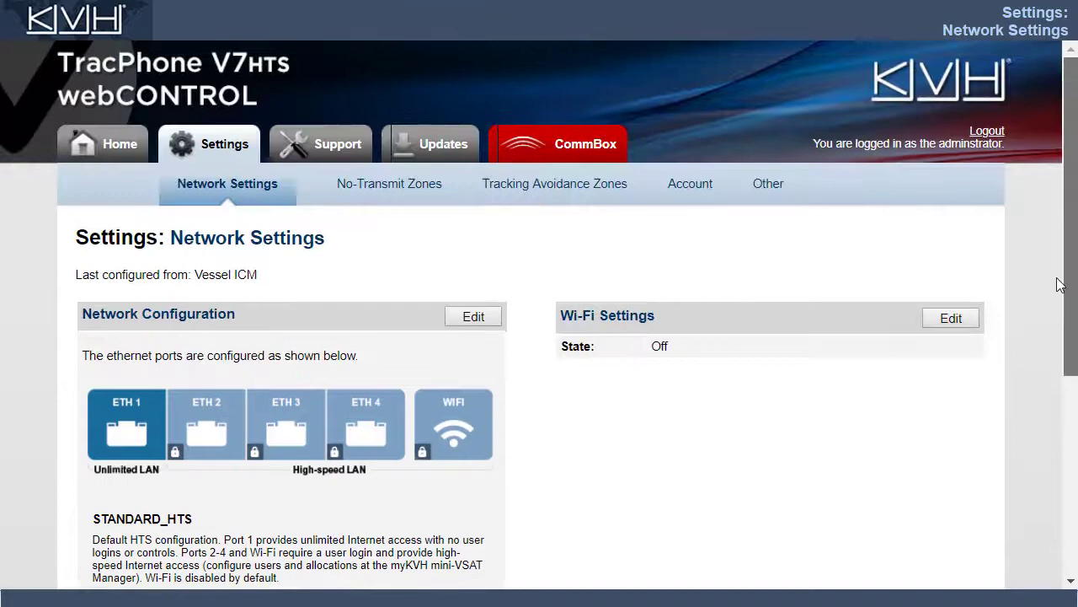
left_click(947, 321)
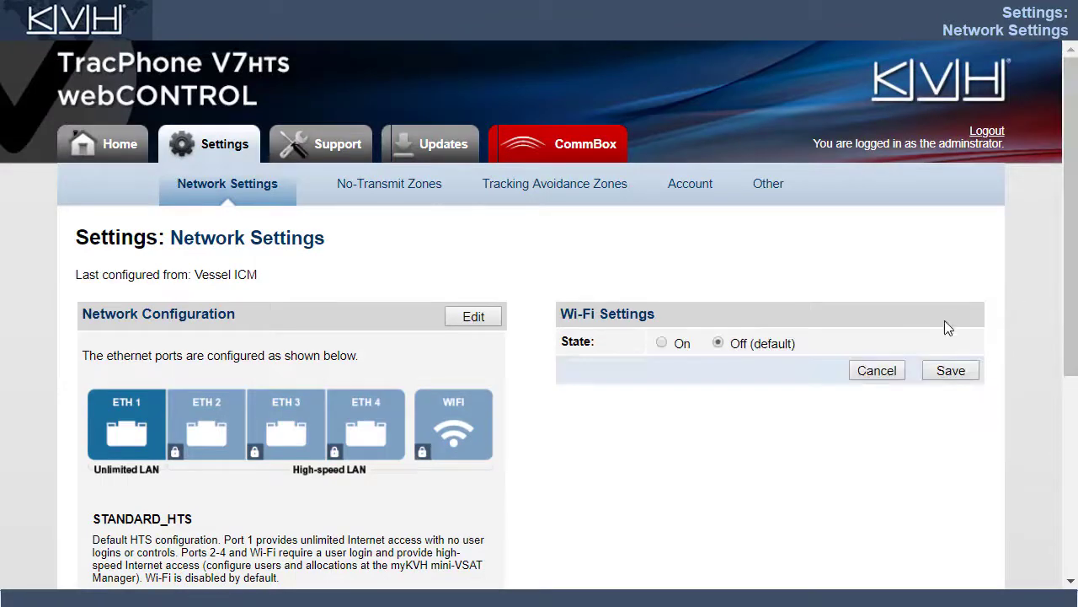
left_click(662, 344)
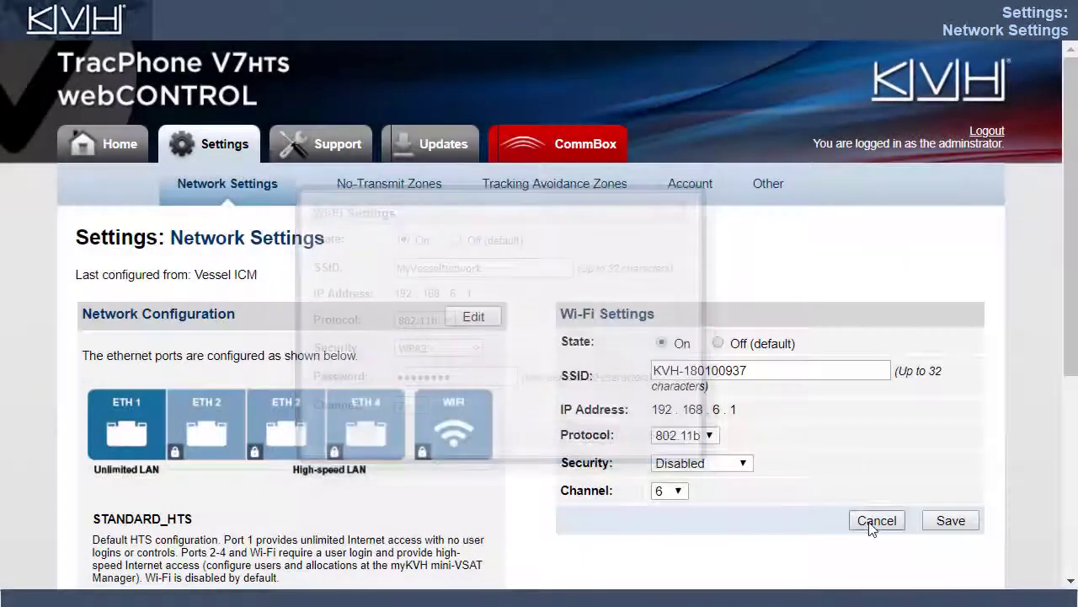
left_click(877, 521)
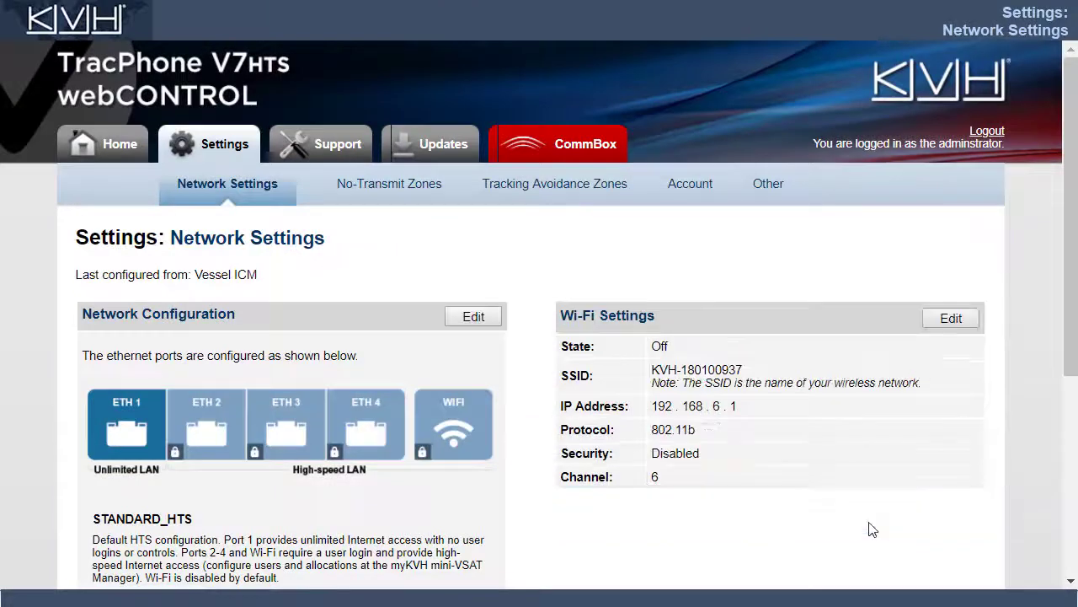
Step: Review No-Transmit Zone 1 (azimuth 25–60°, elevation 0–90°) in the edit form, then cancel unchanged
left_click(390, 190)
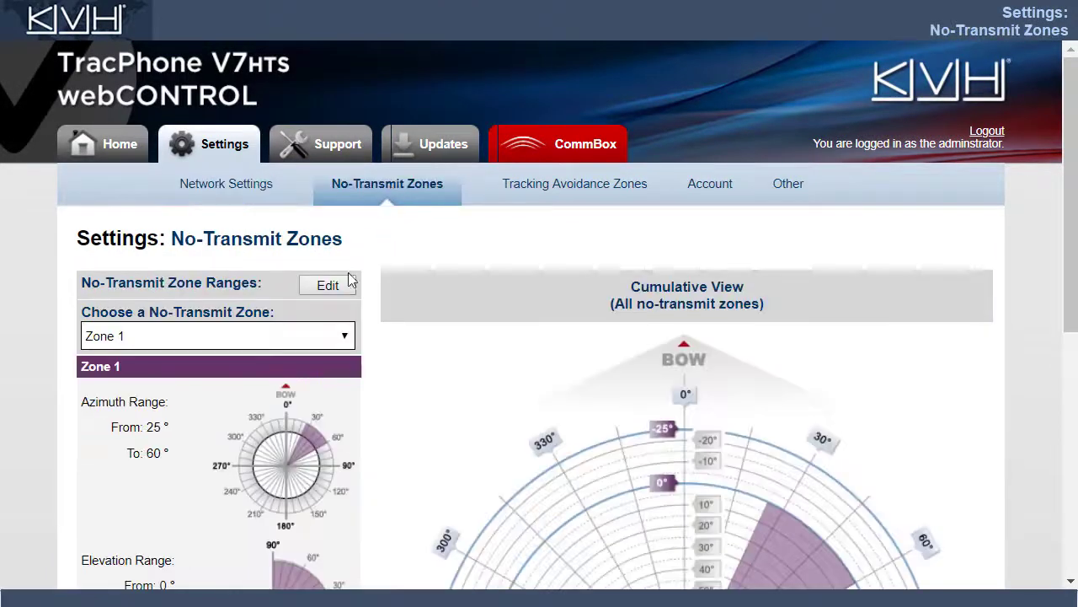
left_click(341, 280)
left_click_drag(1069, 307, 1064, 474)
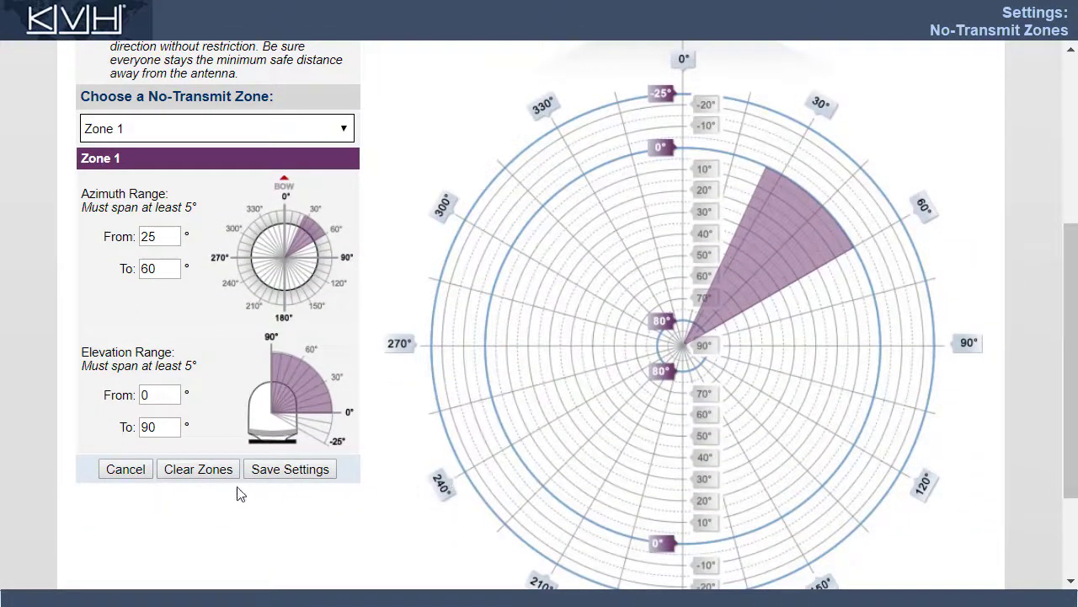
left_click(125, 469)
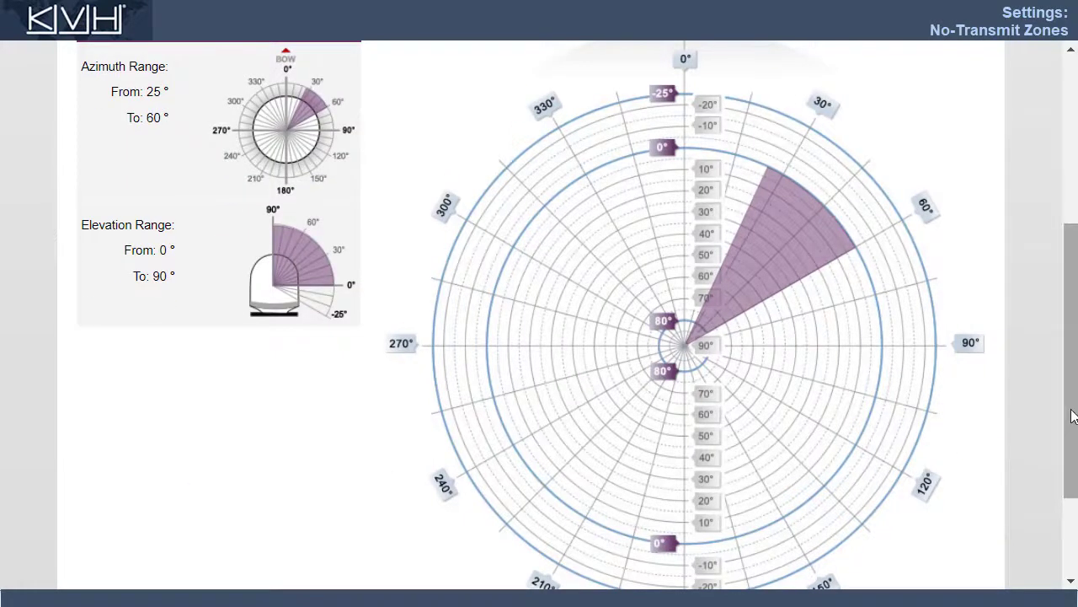
left_click_drag(1069, 426, 1028, 243)
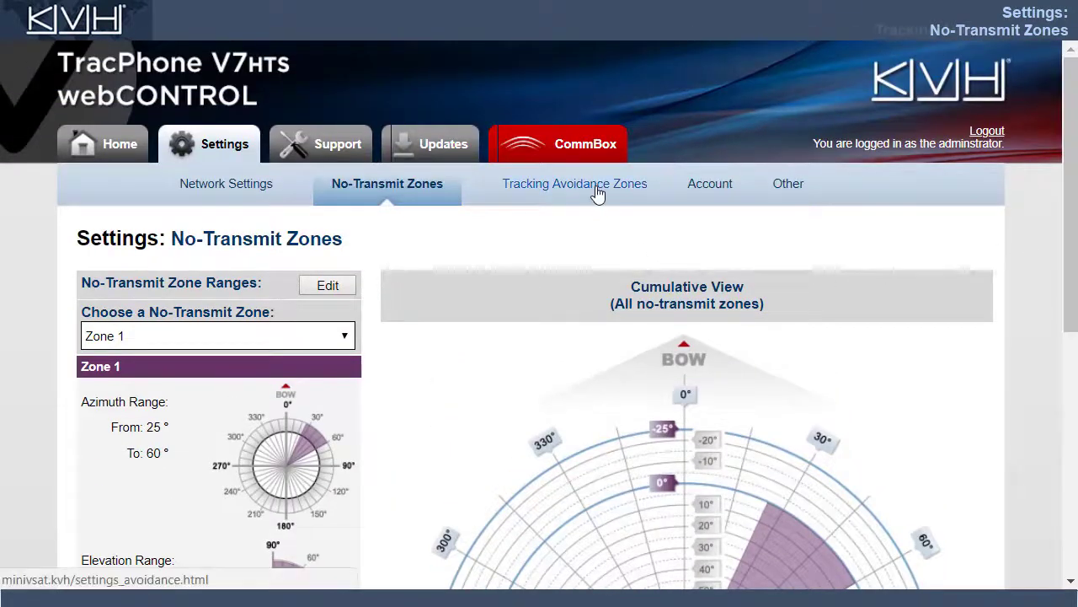
Step: Review tracking avoidance Zone 1 (azimuth 70–110°) without changes, then go to Account settings
left_click(599, 192)
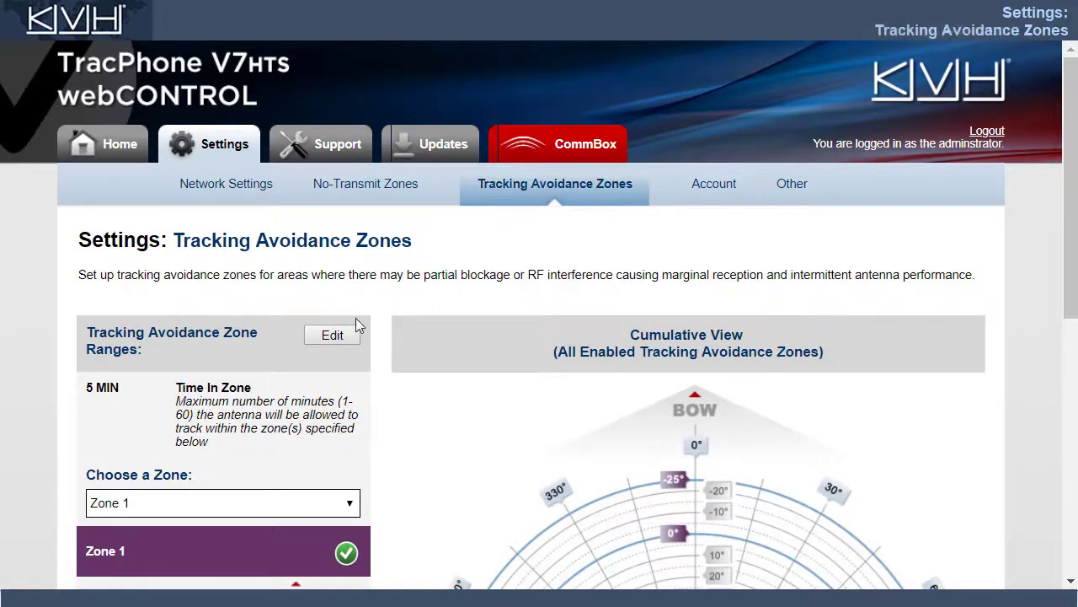
left_click(338, 338)
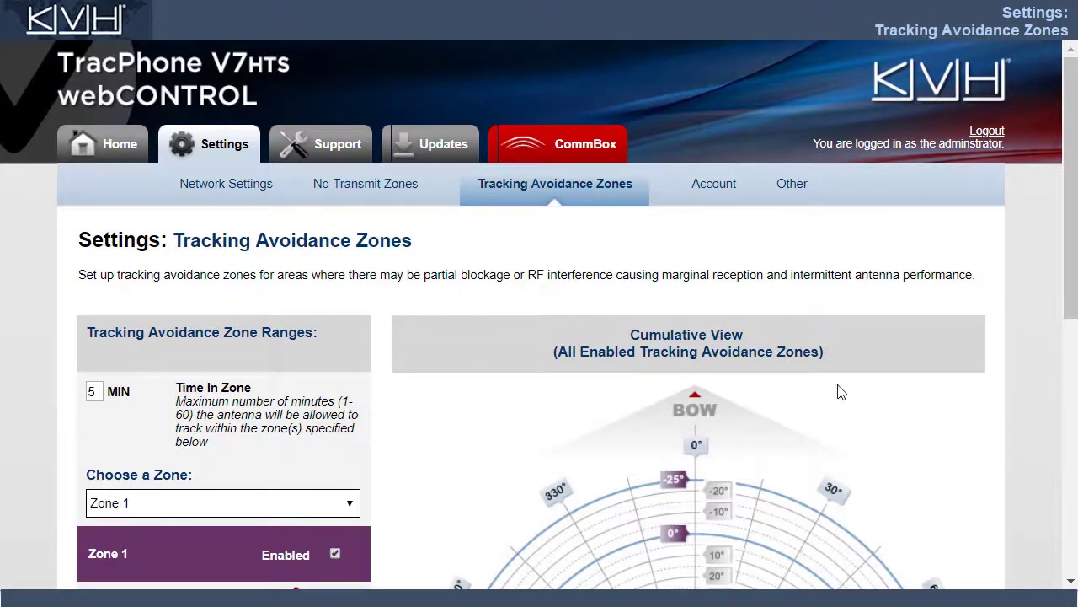
left_click_drag(1064, 335, 1066, 526)
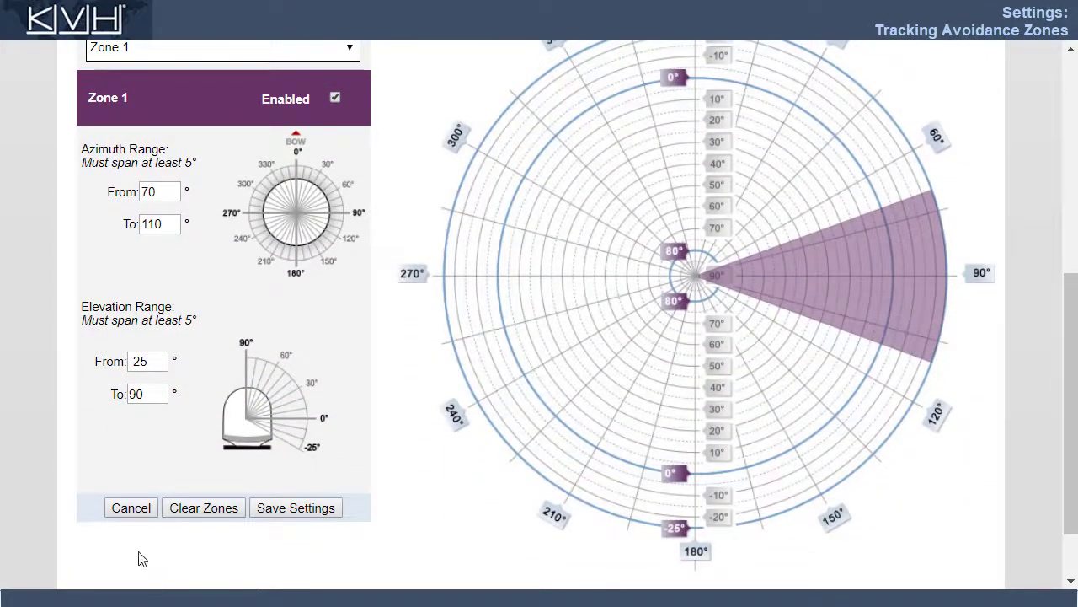
left_click(132, 508)
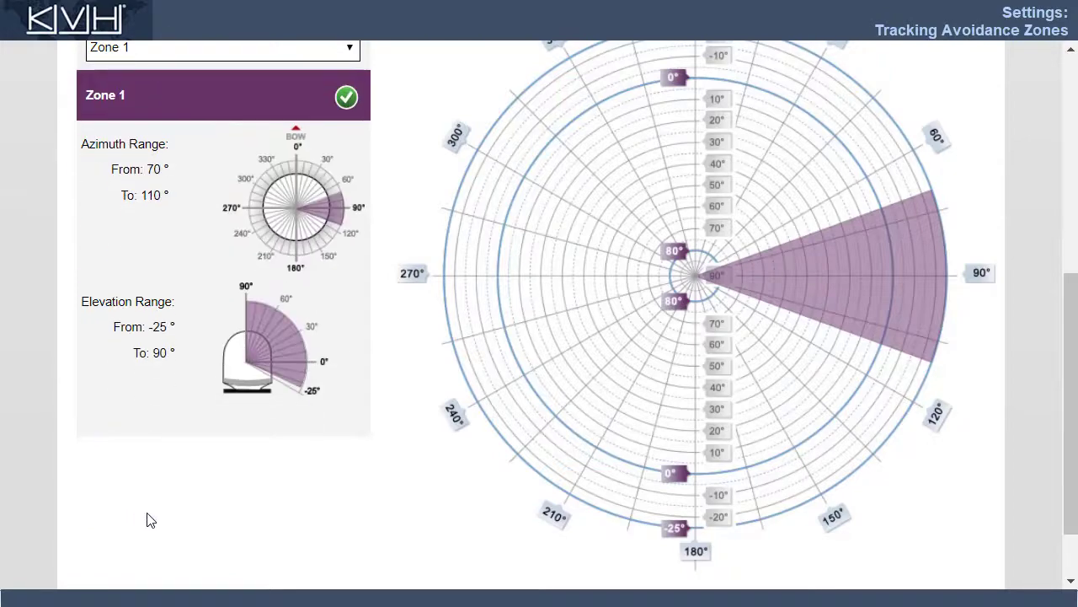
left_click_drag(1062, 447, 1057, 213)
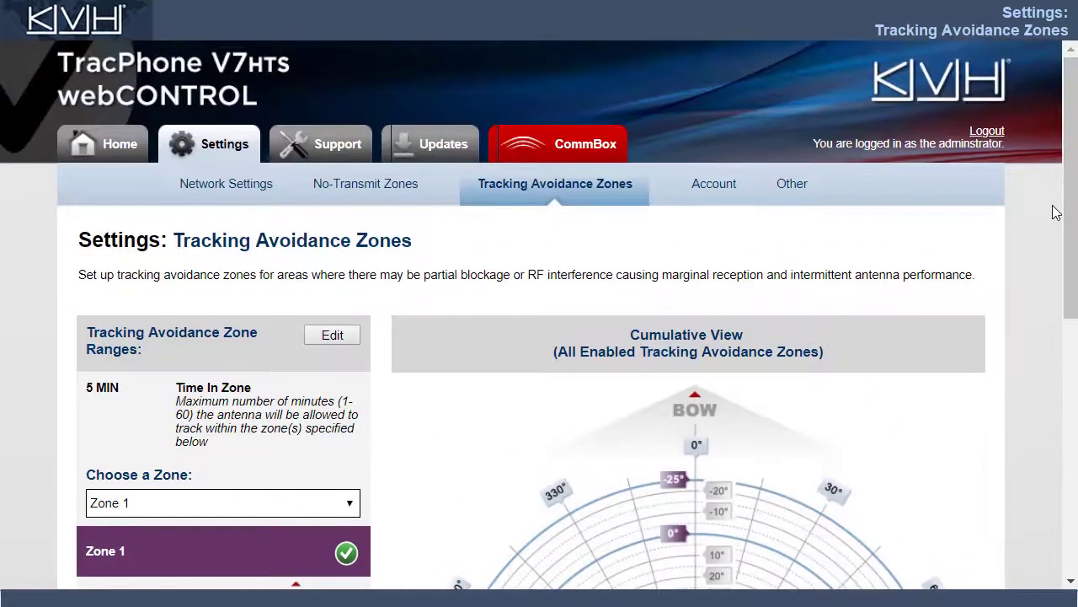
left_click(714, 185)
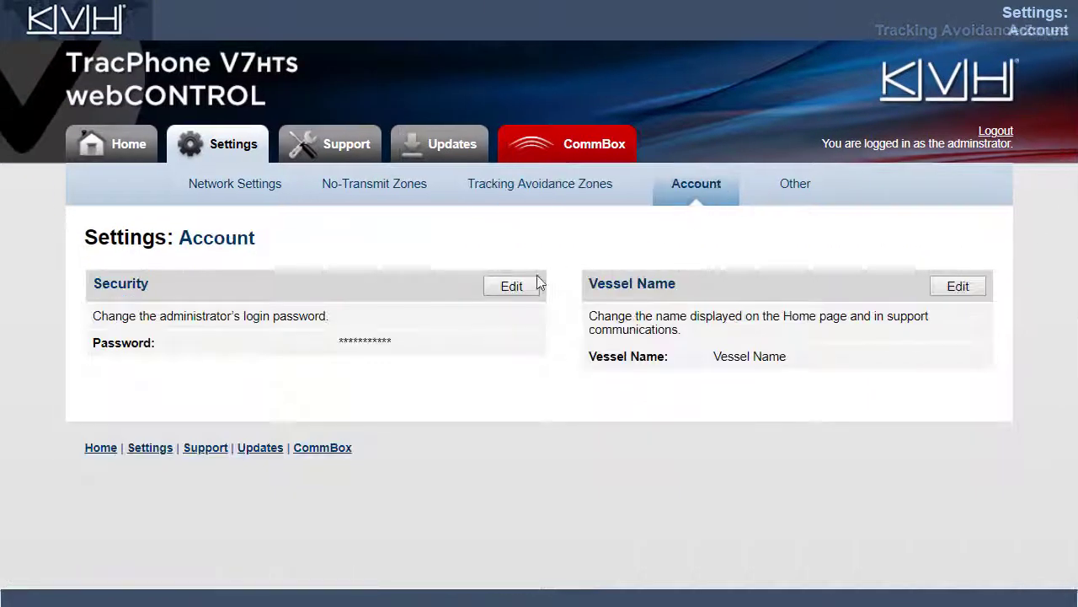
Step: Open and cancel the administrator password and vessel name edit forms, leaving both unchanged
left_click(511, 287)
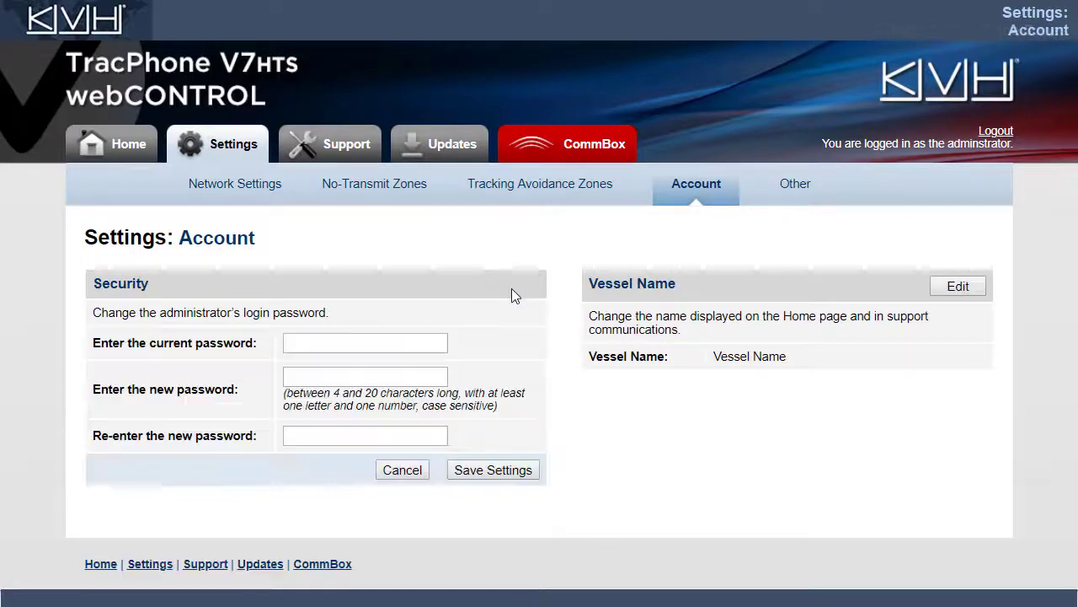
left_click(413, 476)
left_click(958, 287)
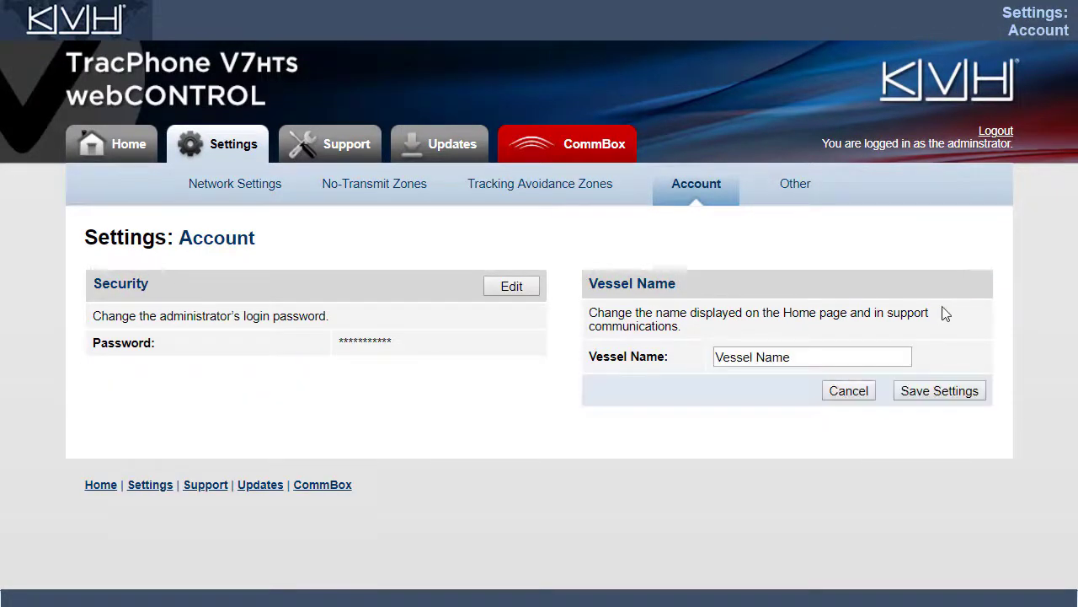
left_click(848, 402)
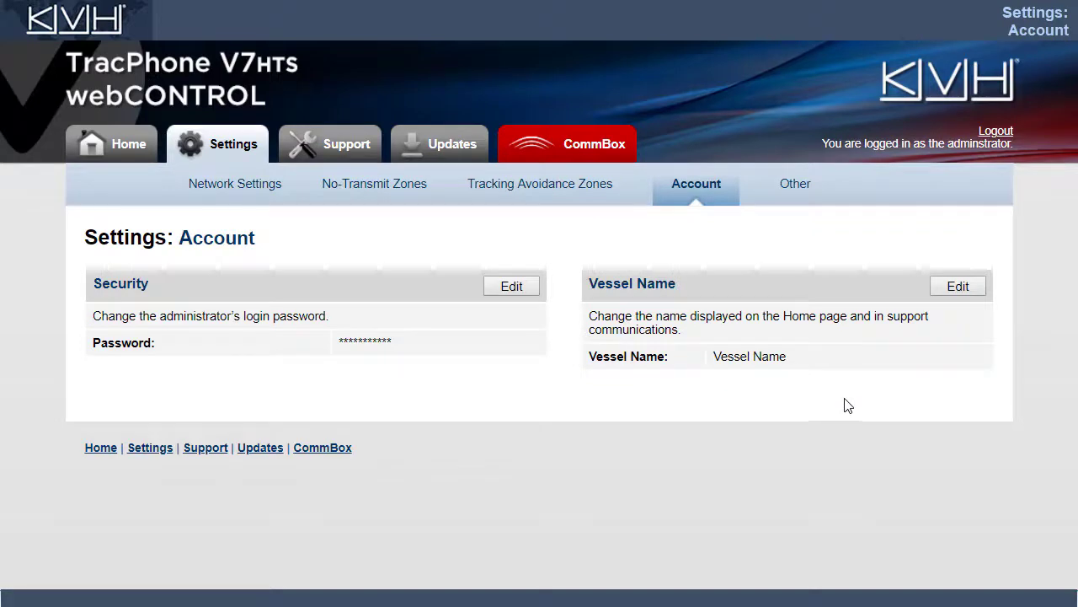
Step: On the Other settings page, open and cancel the phone line names edit, keeping line 1 and line 2
left_click(792, 188)
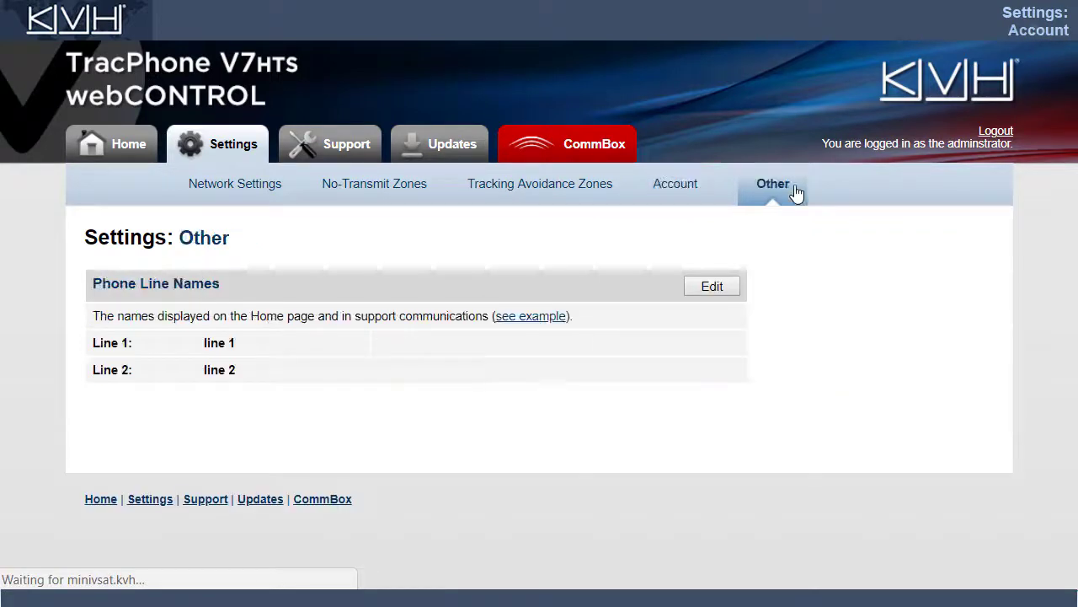
left_click(727, 289)
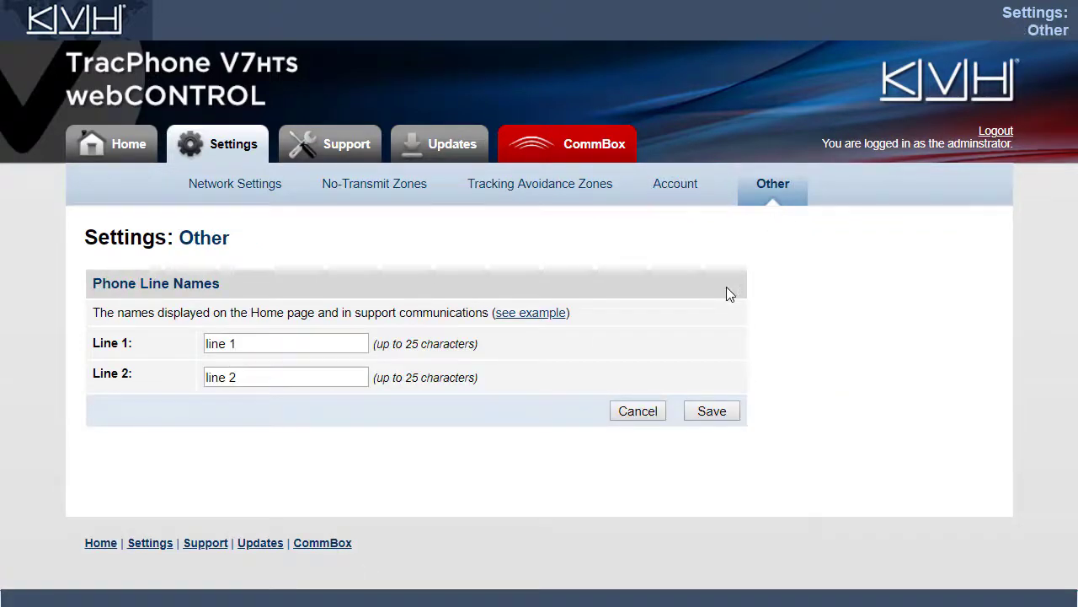
left_click(642, 414)
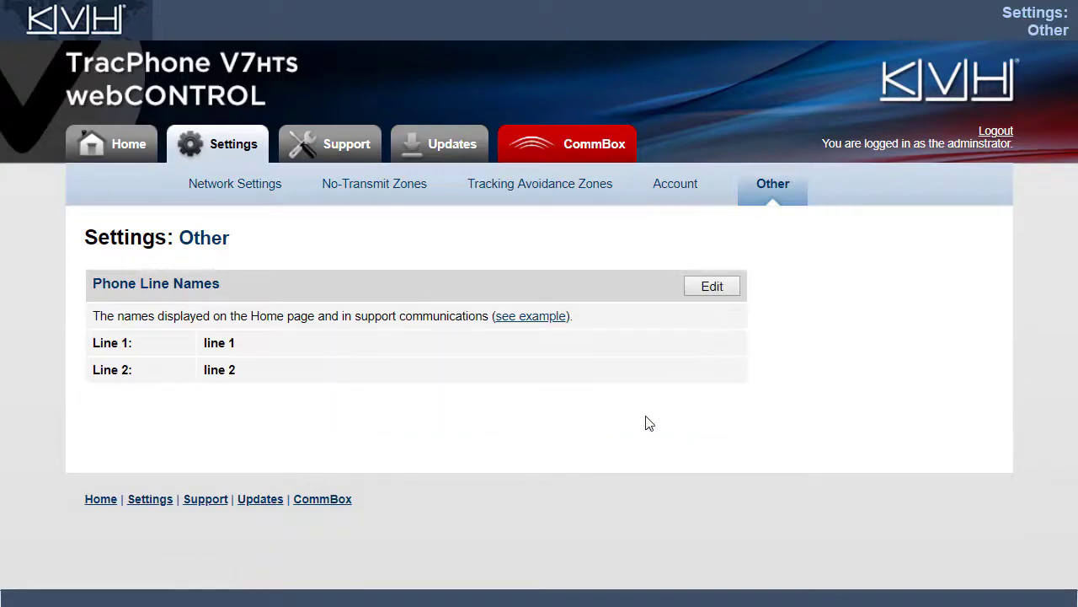
Step: Browse the Support Home page's VSAT ONLINE status, event history and system details
left_click(350, 145)
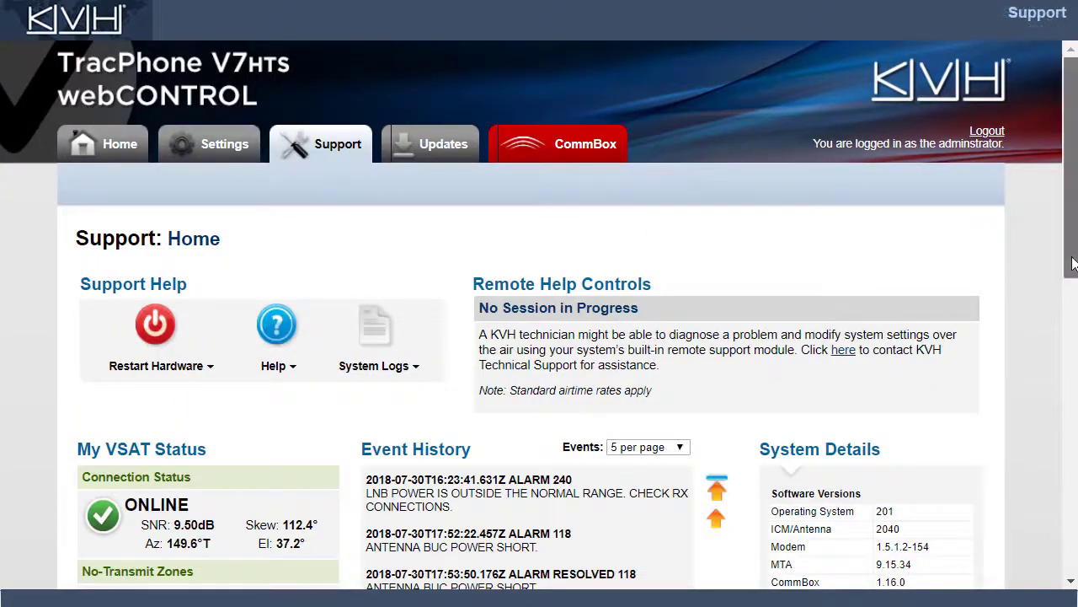
left_click_drag(1073, 264, 1075, 417)
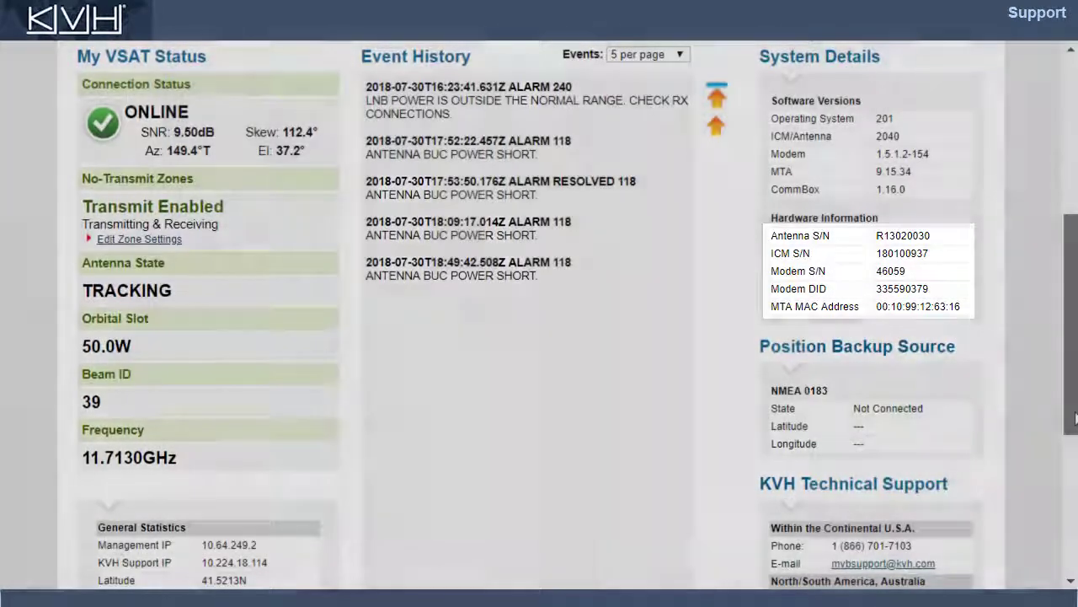
scroll(1058, 525, "down", 3)
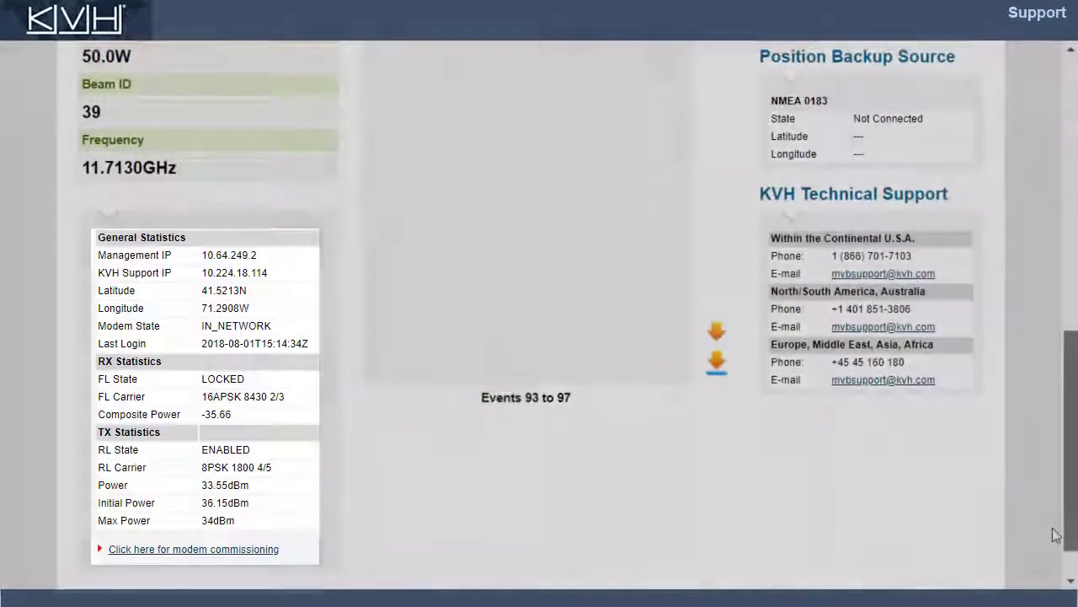
scroll(1053, 506, "up", 4)
scroll(1007, 326, "up", 2)
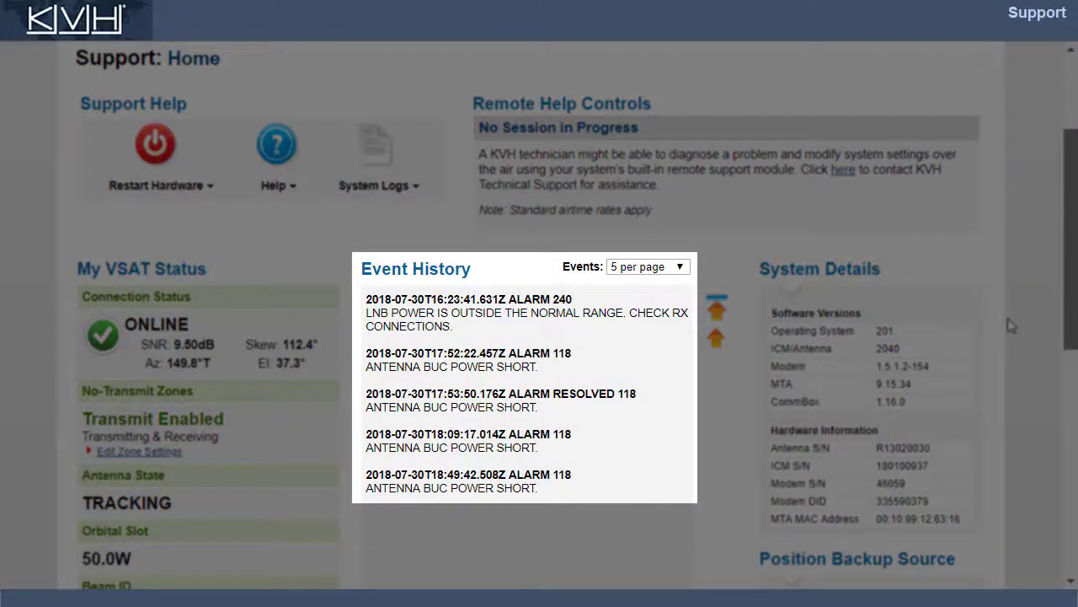
scroll(1009, 320, "up", 2)
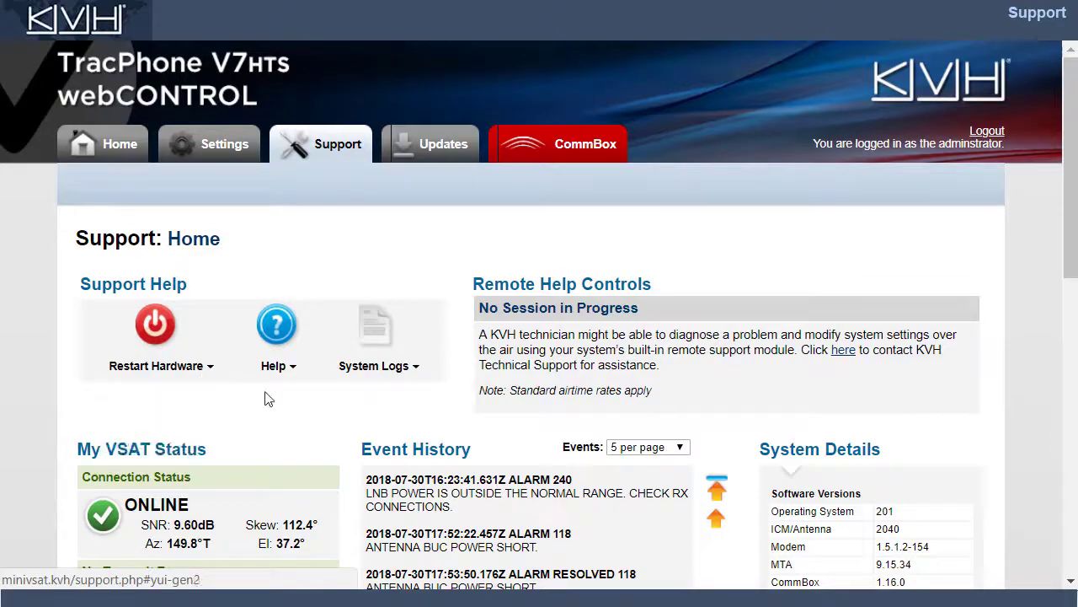
mouse_move(416, 374)
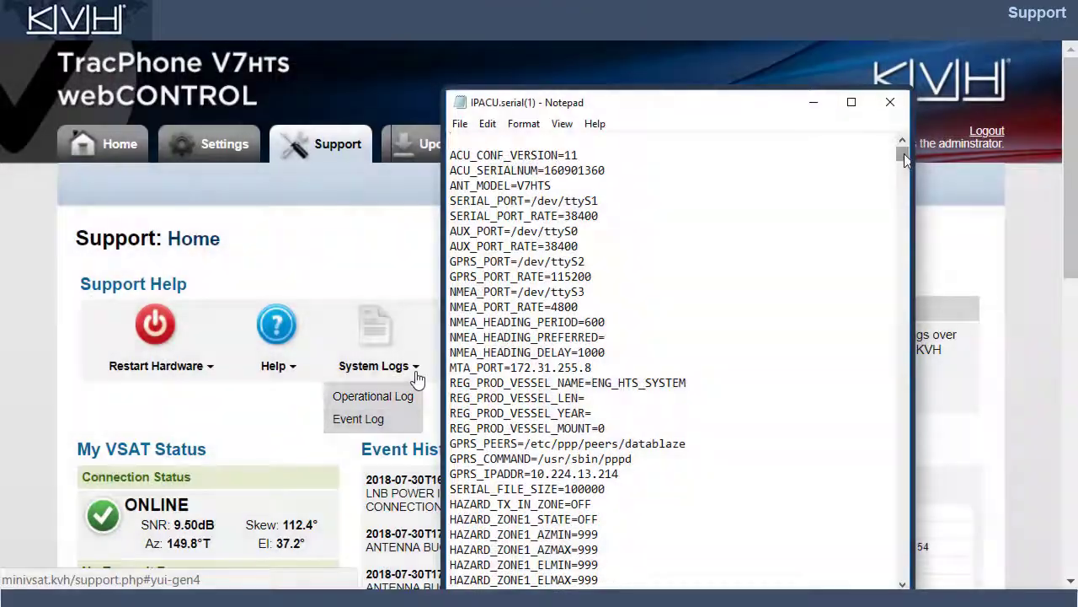
left_click_drag(905, 160, 904, 244)
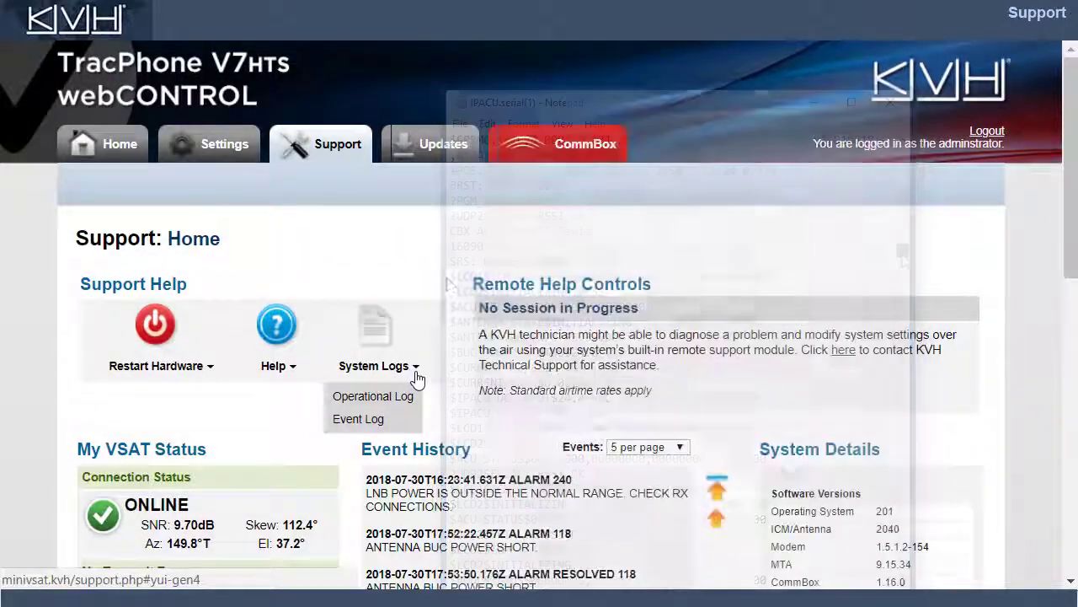
left_click(445, 155)
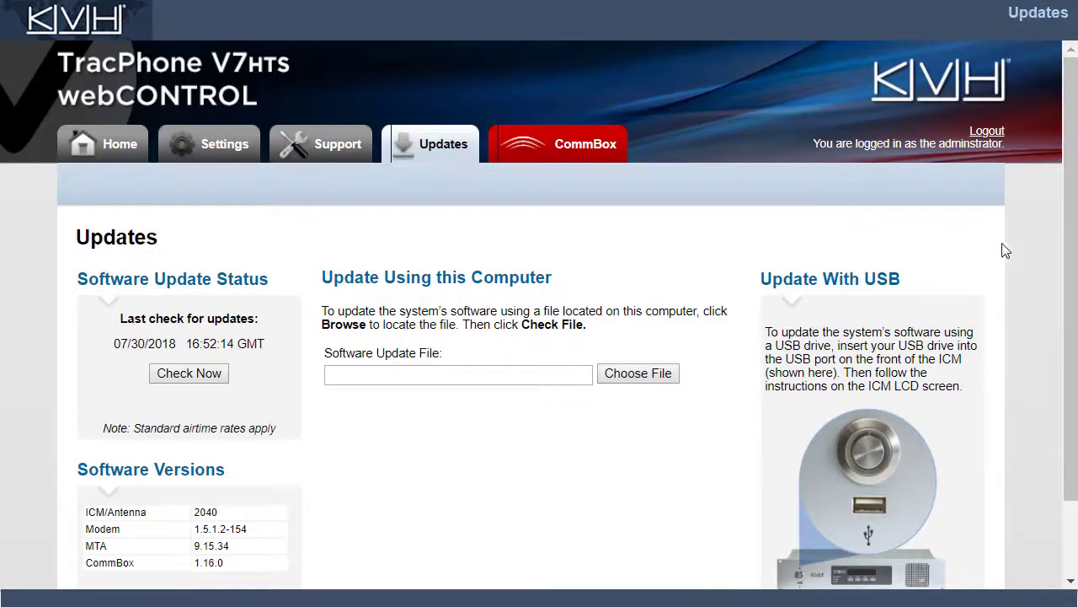
Step: Run a software update check, which reports the system up to date as of 08/01/2018 15:57:59 GMT
left_click_drag(1063, 252, 1075, 314)
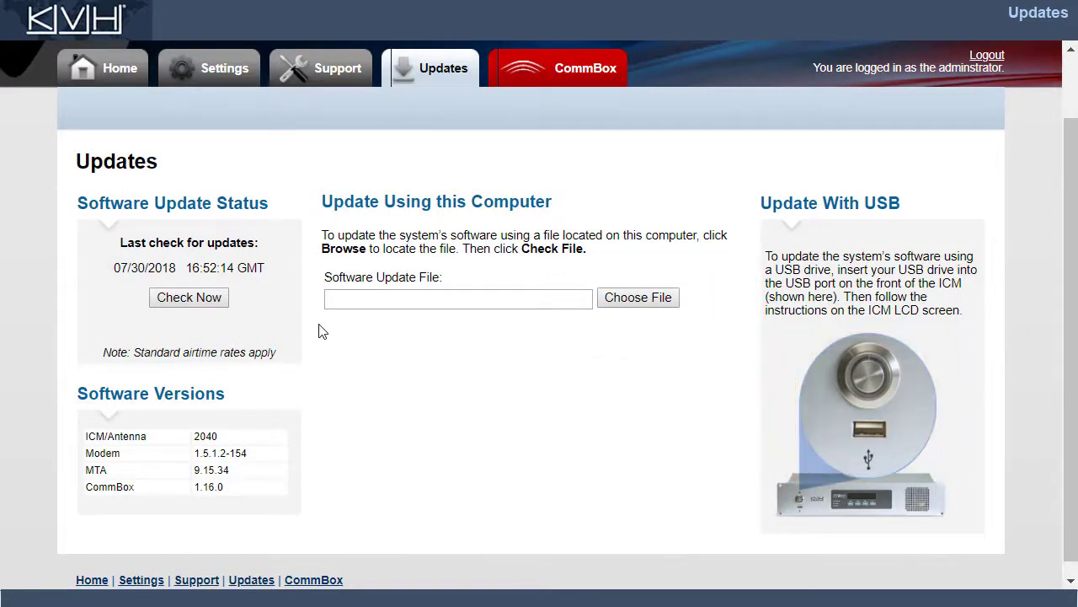
left_click(214, 303)
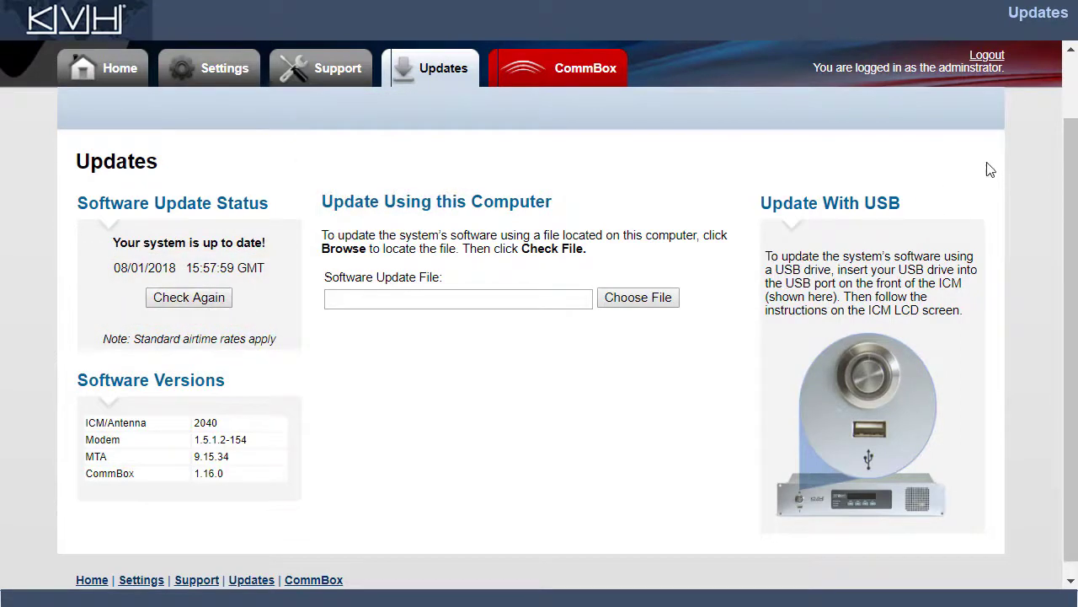
scroll(1056, 152, "up", 2)
Step: Bring up the CommBox 1.17.0 login window and fill in the administrator user name and password
left_click(600, 161)
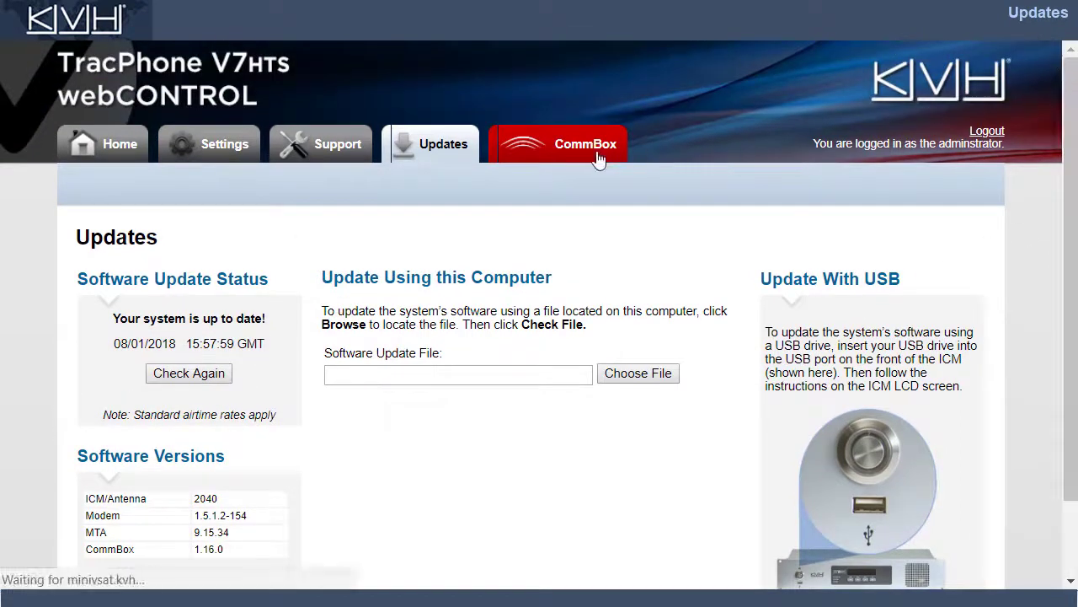
left_click(747, 364)
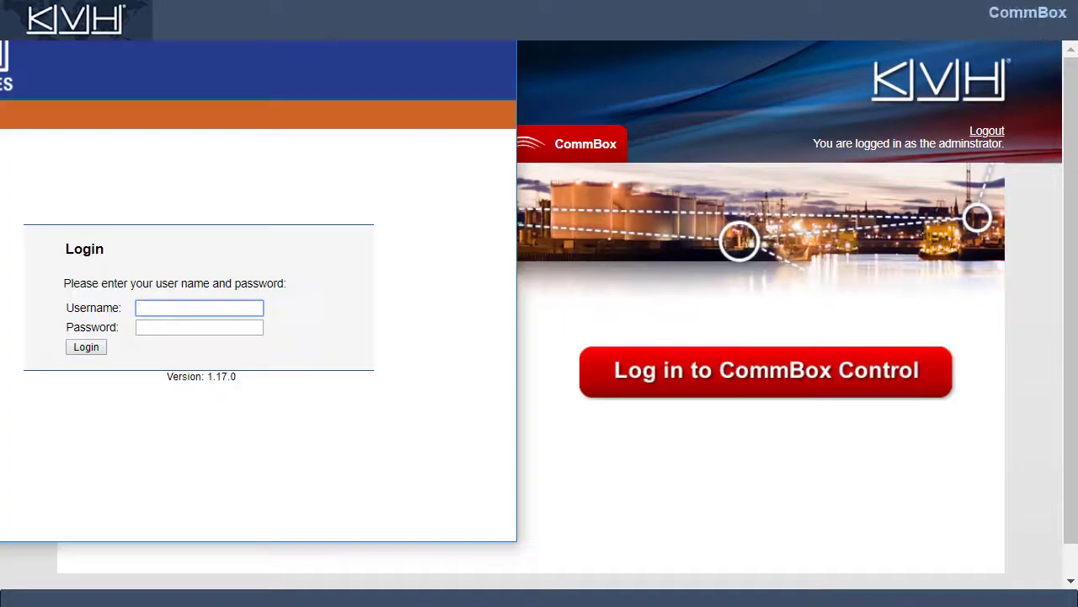
left_click(199, 327)
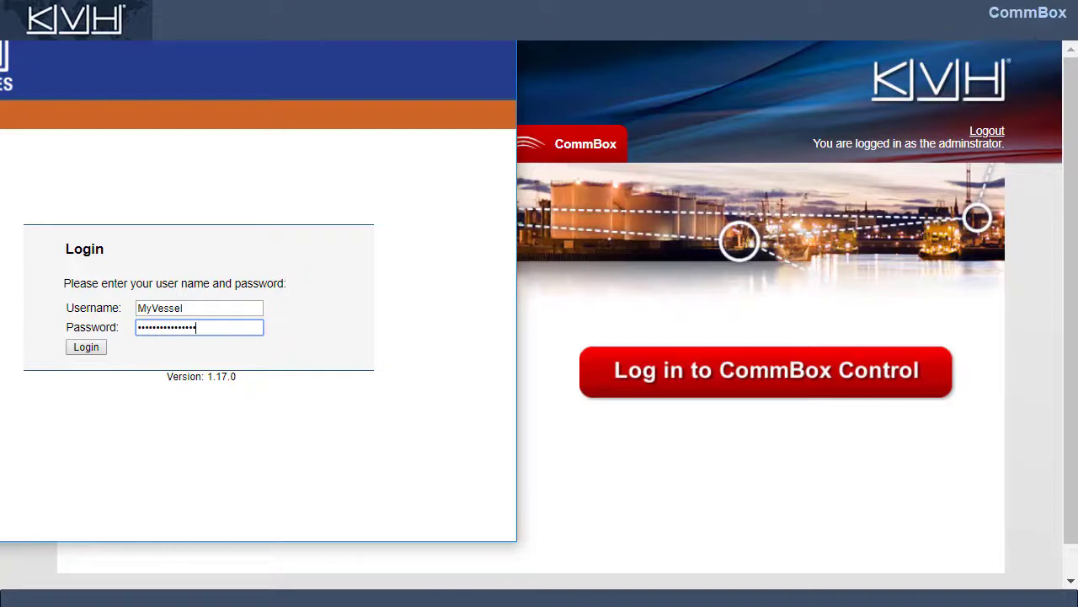
Step: Log in to CommBox, scroll through its dashboard, then return to the webCONTROL window
left_click(86, 347)
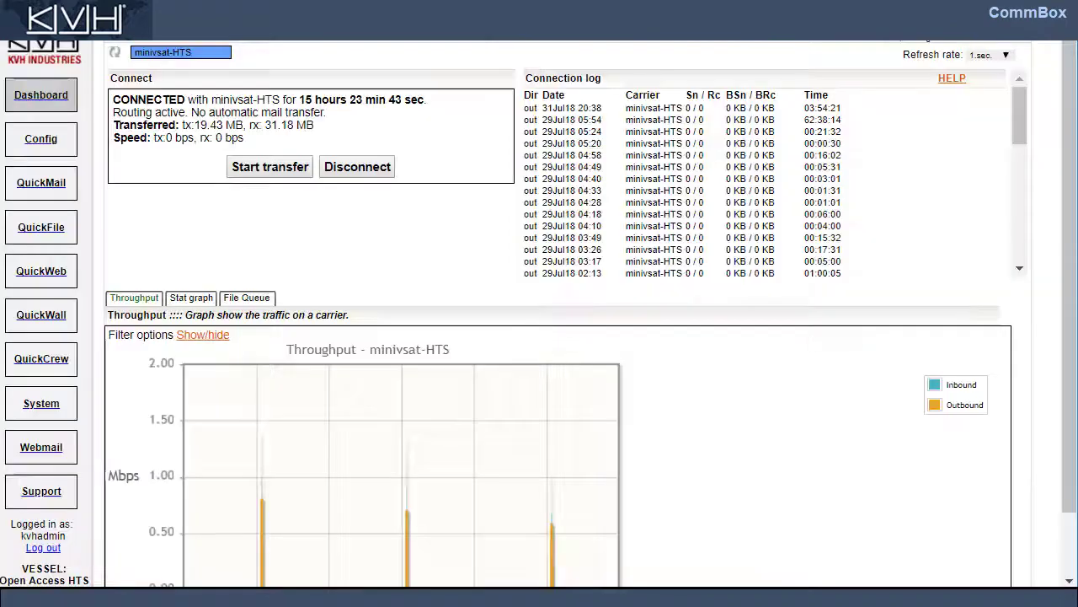
scroll(556, 312, "down", 1)
scroll(1070, 51, "down", 1)
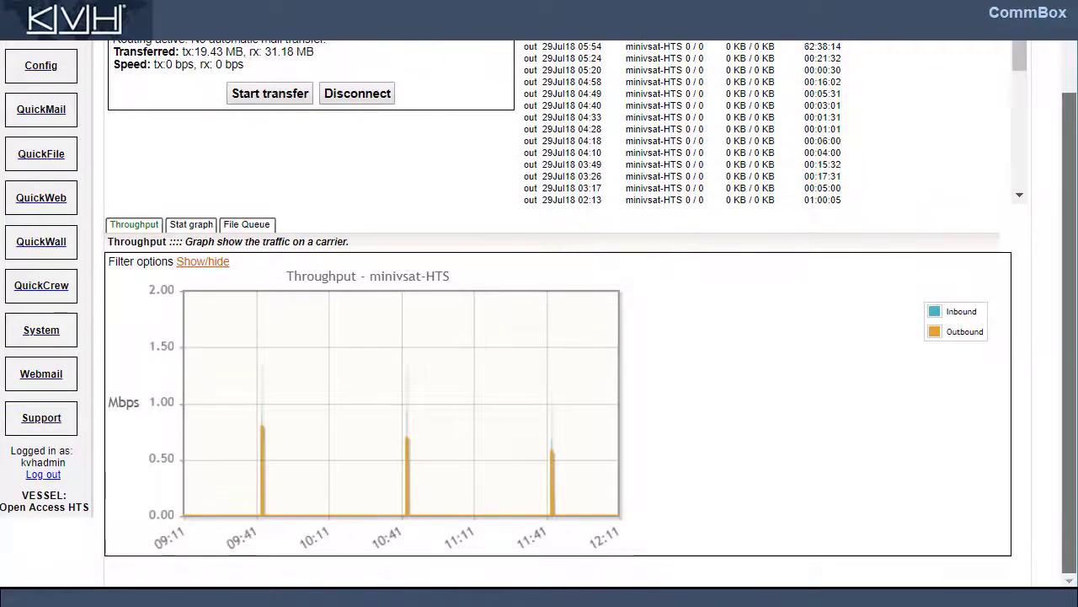
scroll(1070, 51, "up", 2)
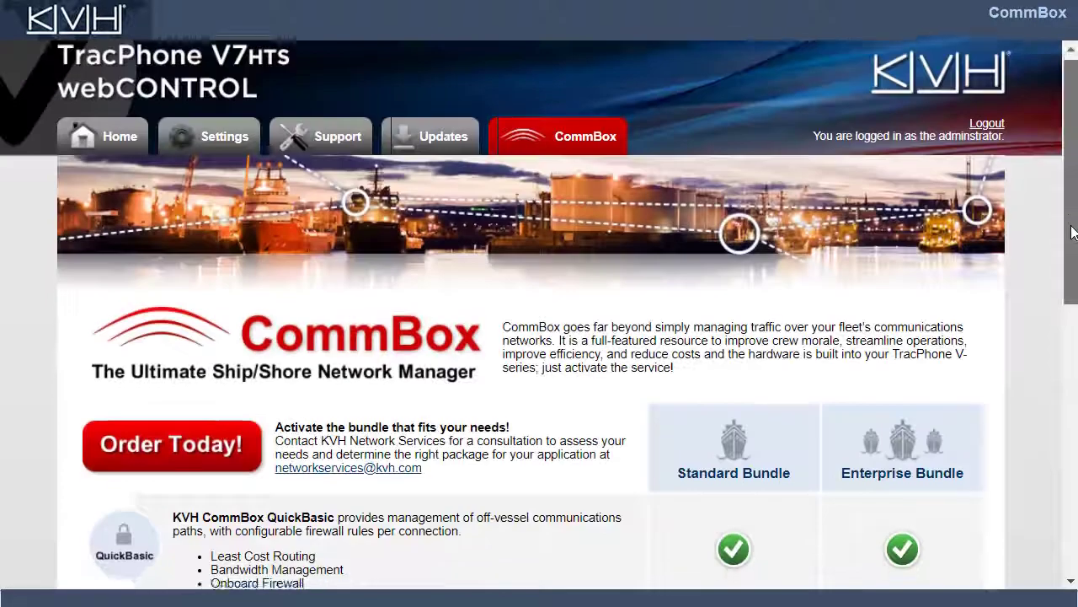
left_click_drag(1072, 232, 978, 215)
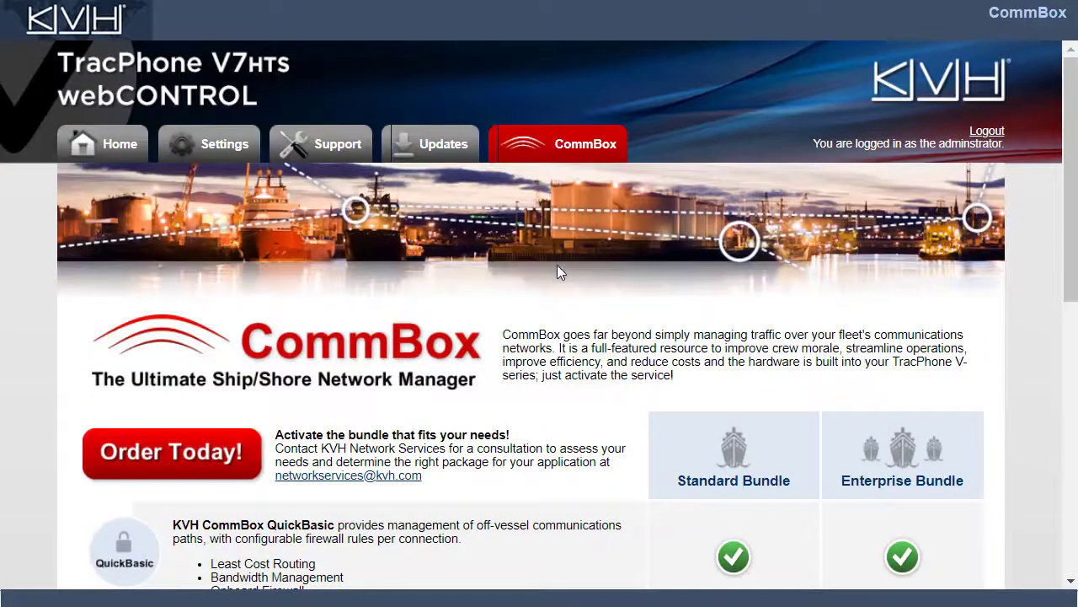